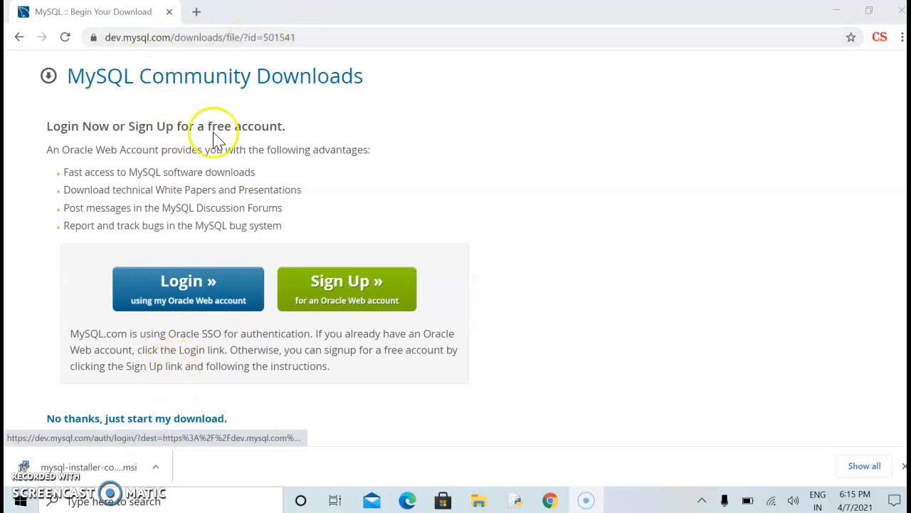
# In a new tab, Google 'download free mysql server database' and open the MySQL Downloads result
pyautogui.click(196, 12)
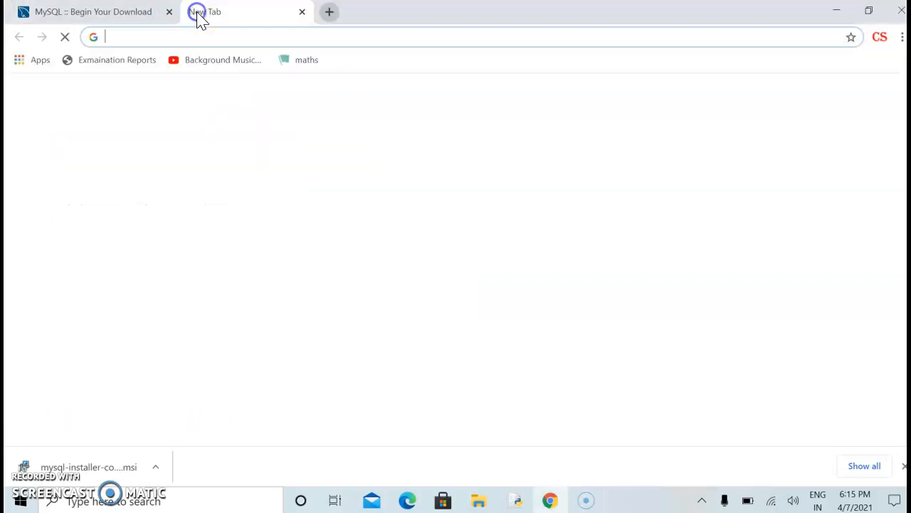
pyautogui.write('down')
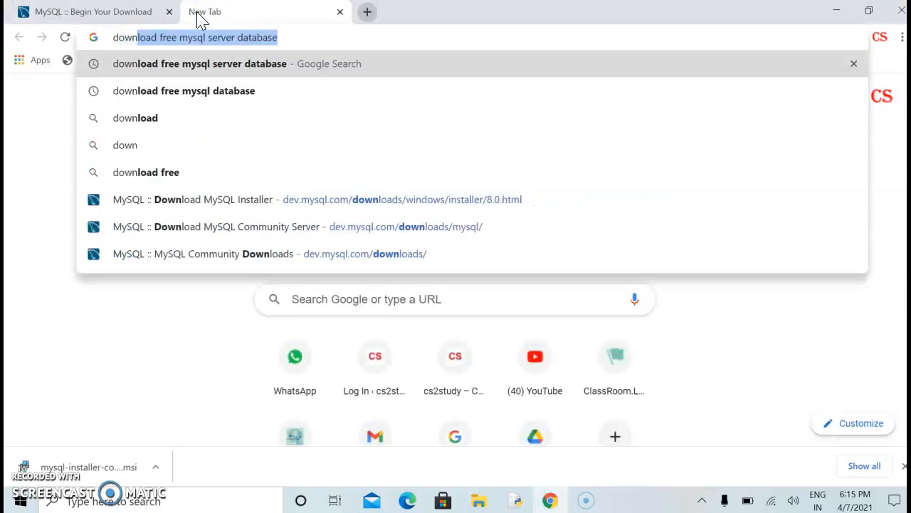
pyautogui.press('Return')
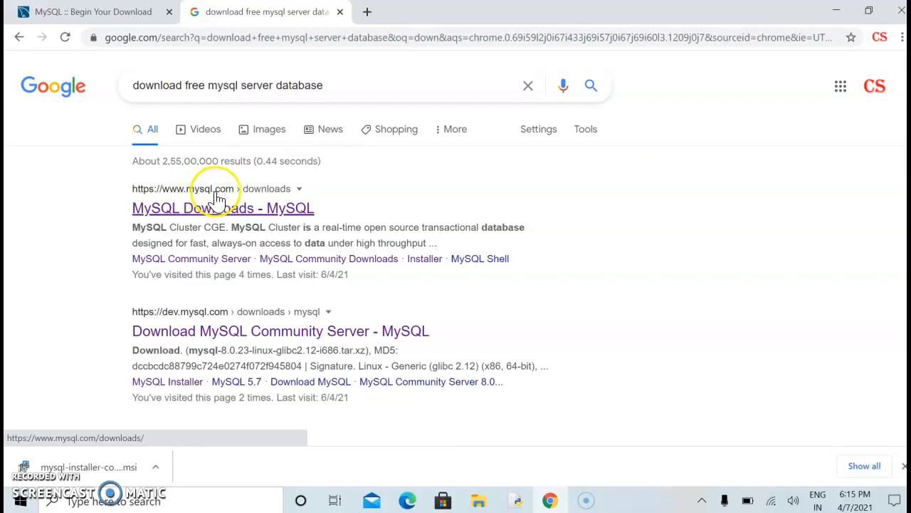
pyautogui.click(219, 214)
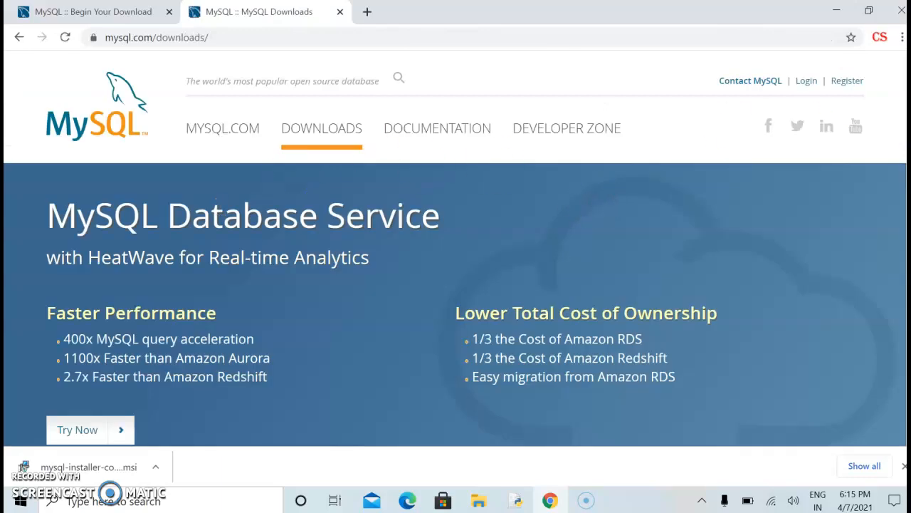
# Navigate from MySQL Community (GPL) Downloads to the MySQL Installer download page
pyautogui.scroll(-15, 450, 320)
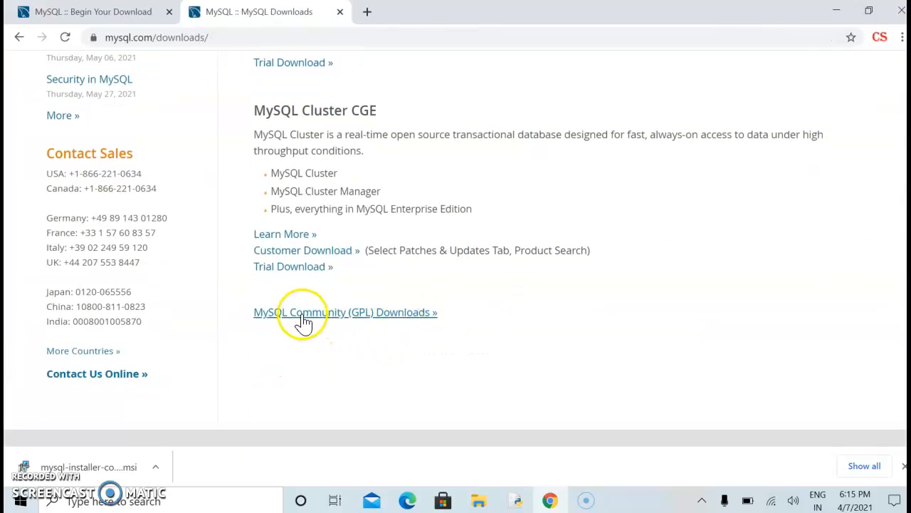
pyautogui.click(310, 317)
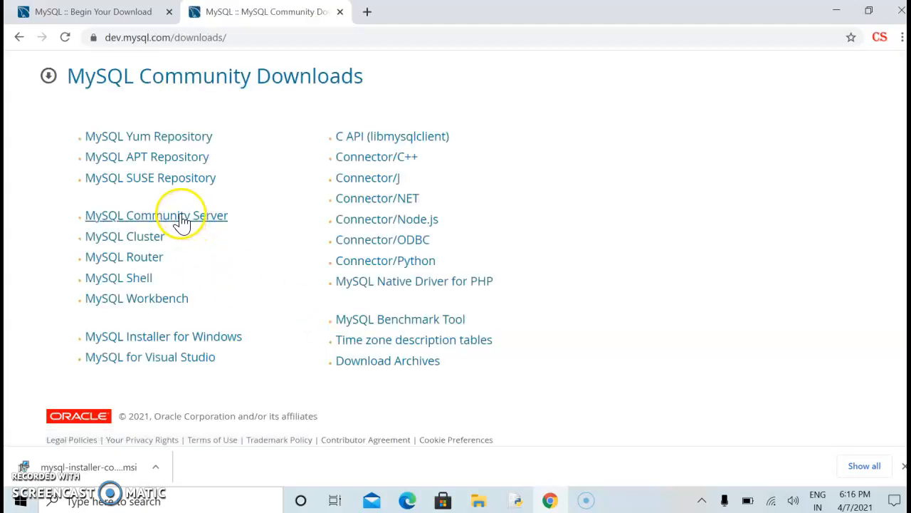
pyautogui.click(182, 221)
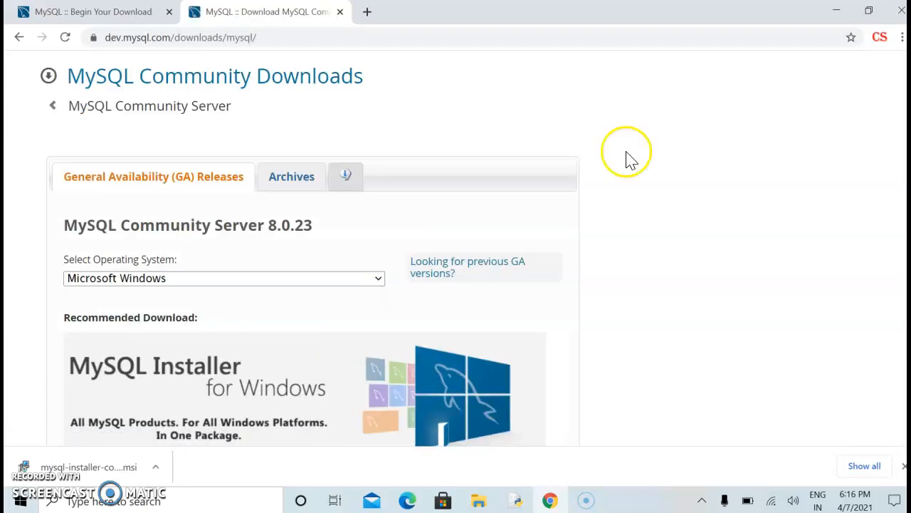
pyautogui.scroll(-4, 321, 250)
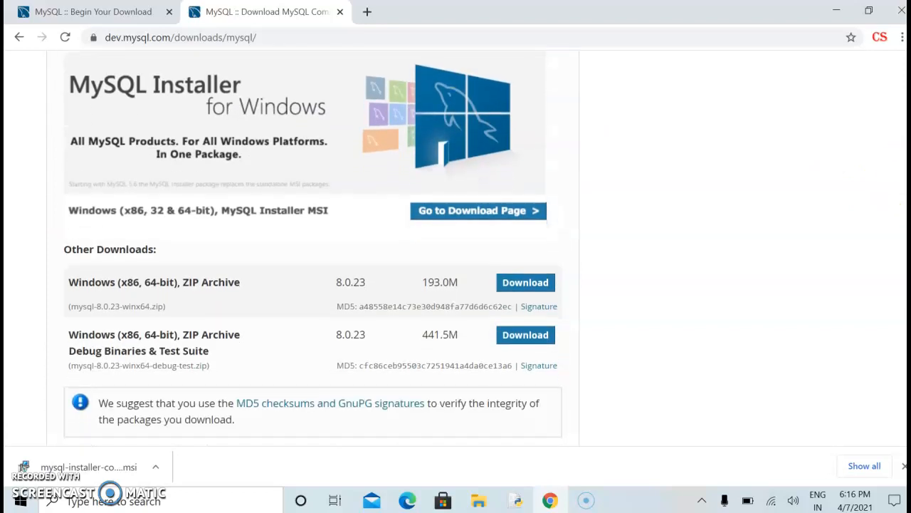
pyautogui.click(473, 213)
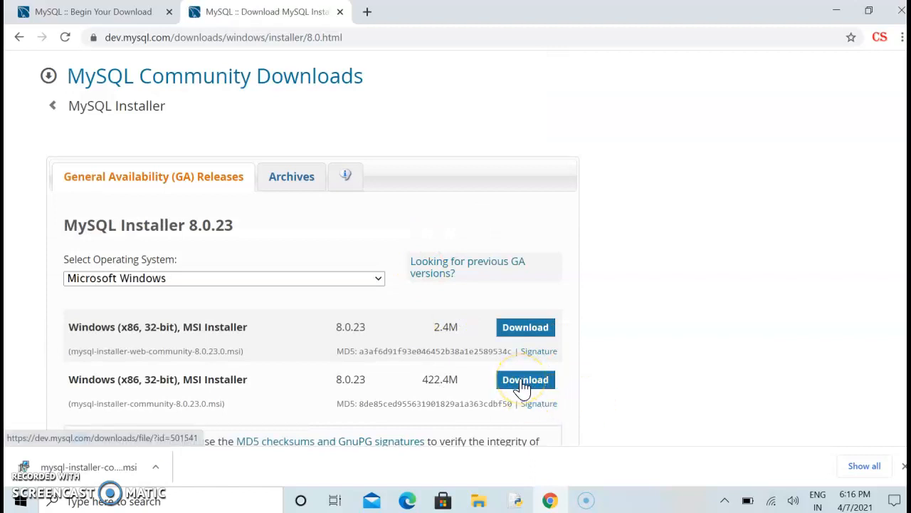
# Download the full 422.4M Windows installer and close the duplicate download tab
pyautogui.click(524, 384)
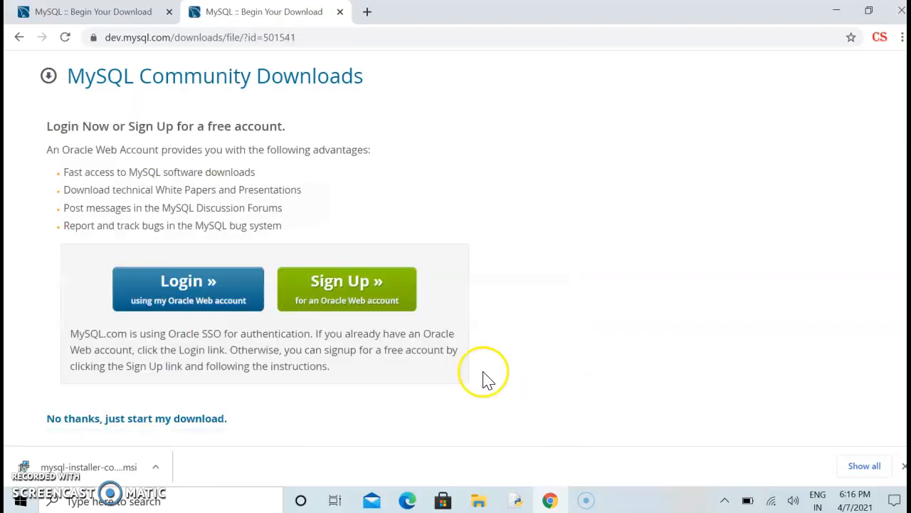
pyautogui.click(97, 14)
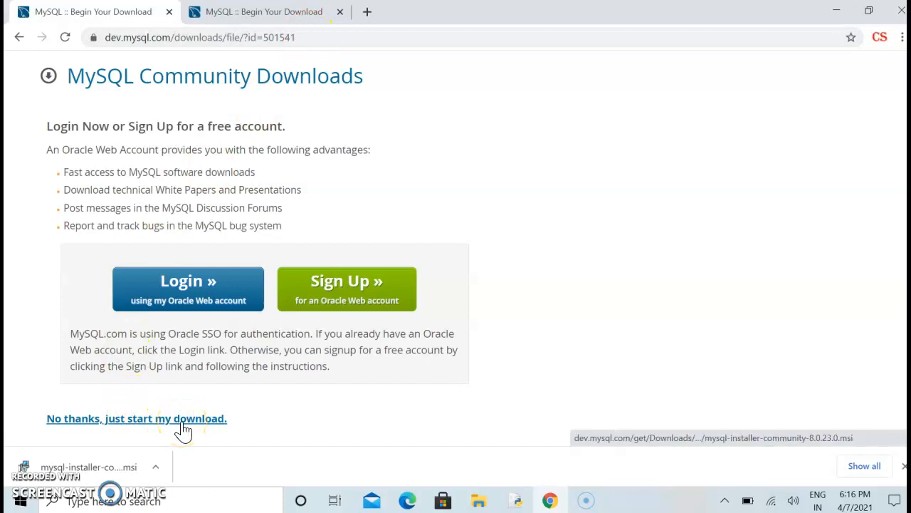
pyautogui.click(265, 14)
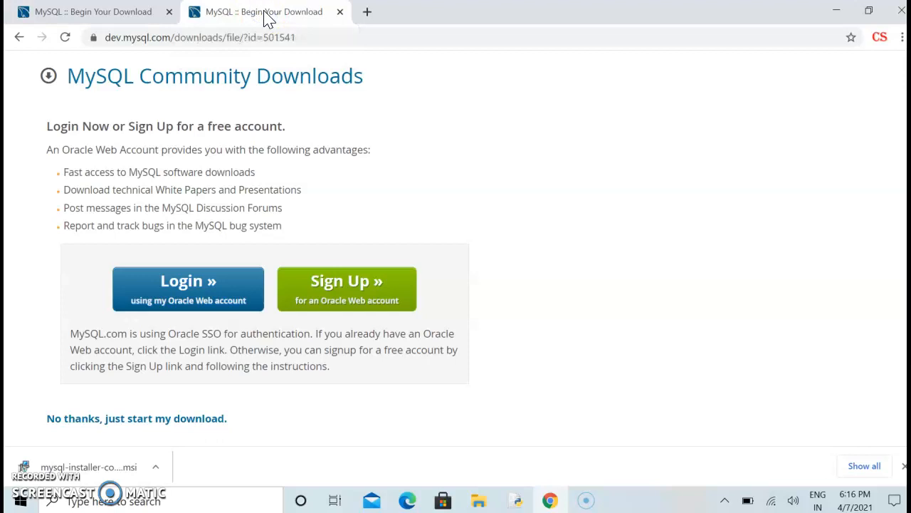
pyautogui.click(339, 12)
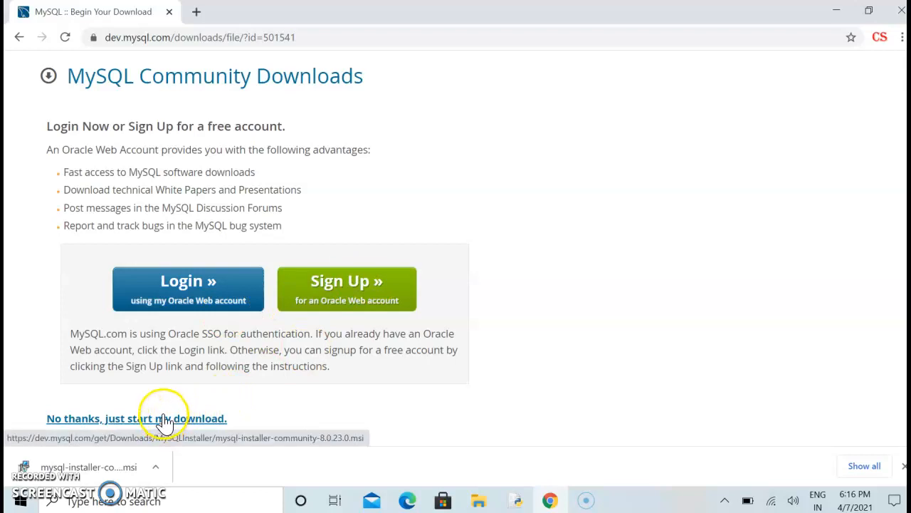
# Launch the downloaded installer and add MySQL Server 8.0.23 - X64 as the product to install
pyautogui.click(115, 467)
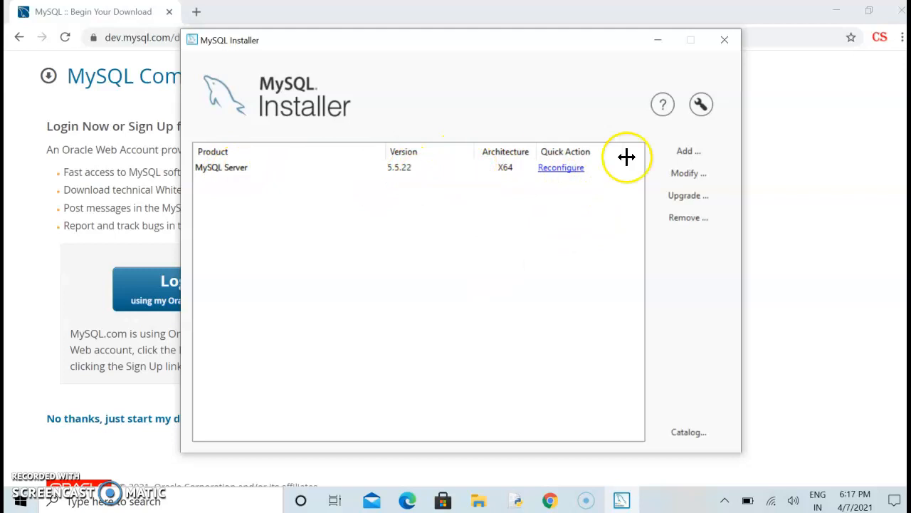
pyautogui.click(685, 155)
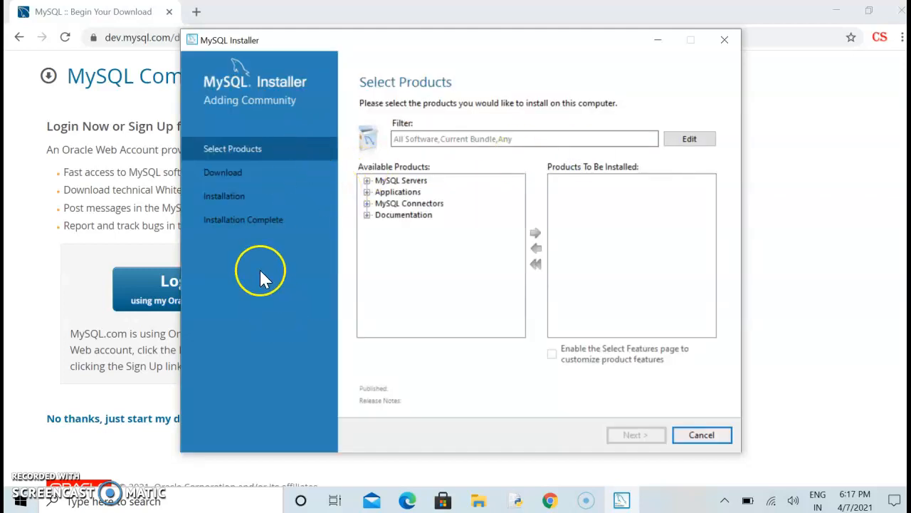
pyautogui.click(368, 181)
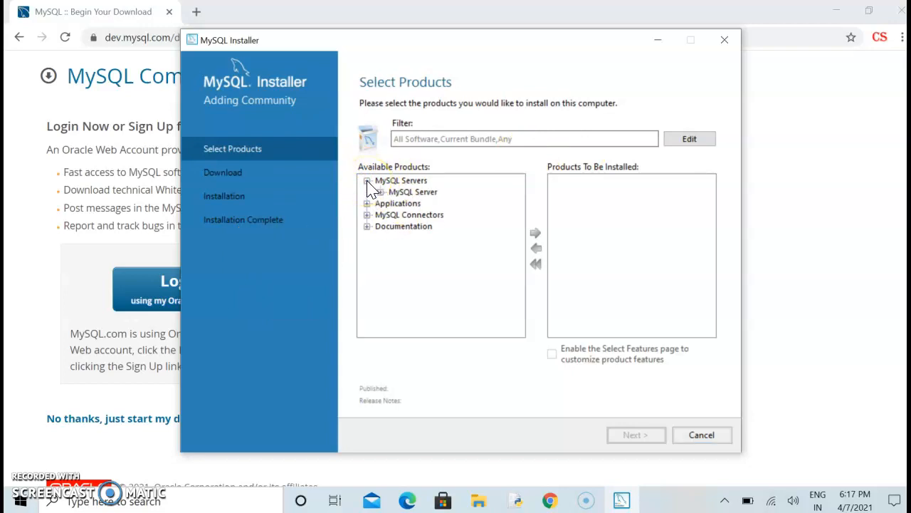
pyautogui.click(382, 192)
pyautogui.click(394, 203)
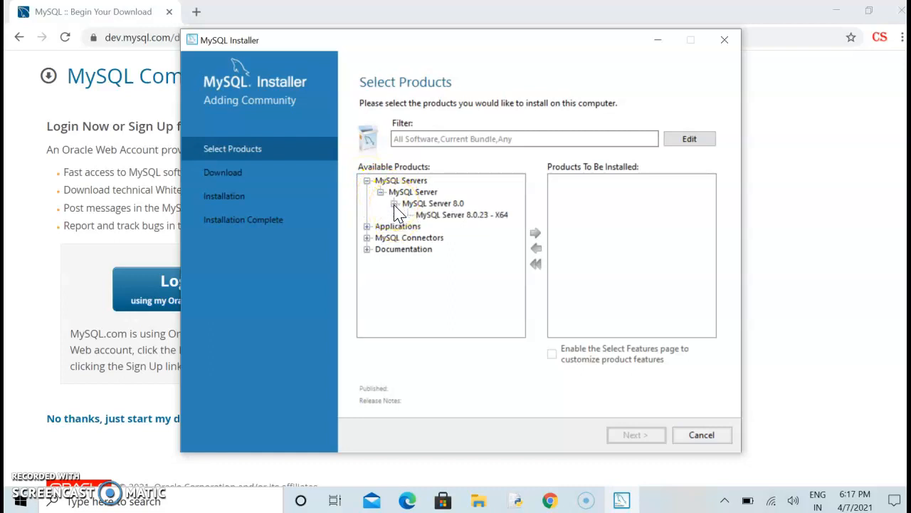
pyautogui.click(449, 215)
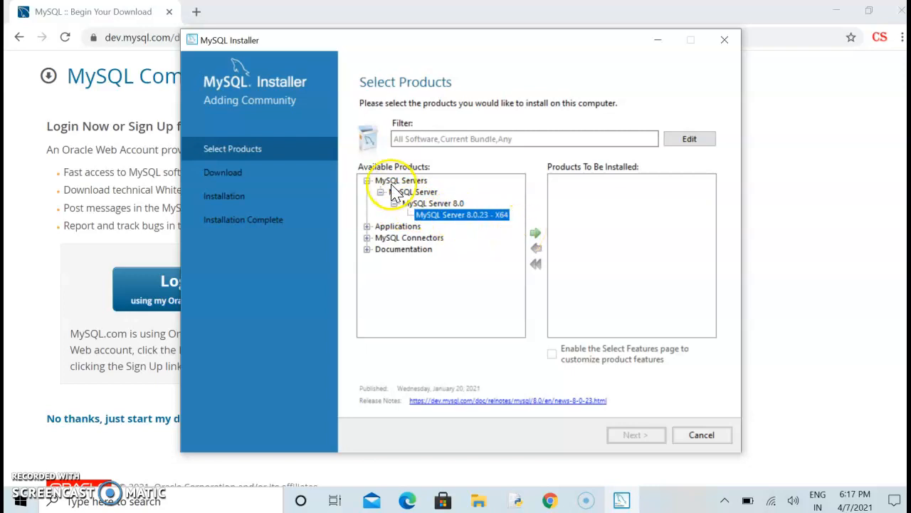
pyautogui.click(536, 238)
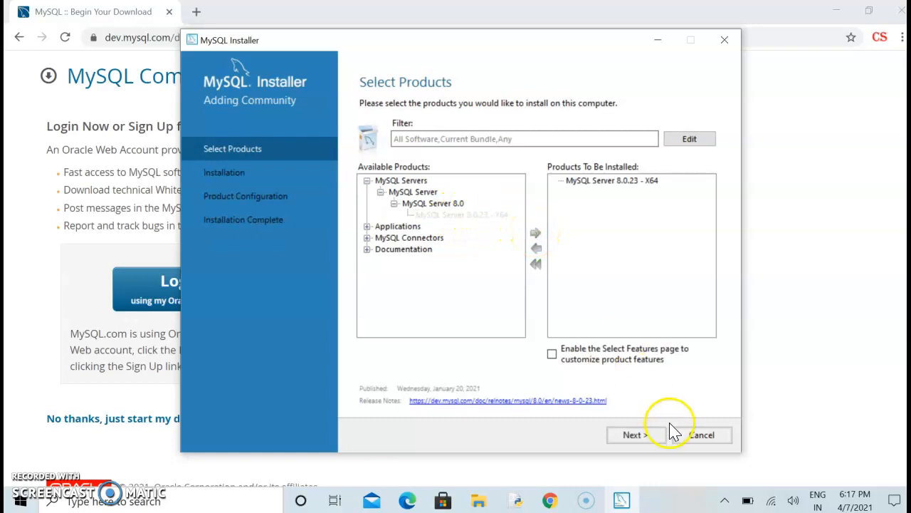
pyautogui.click(638, 440)
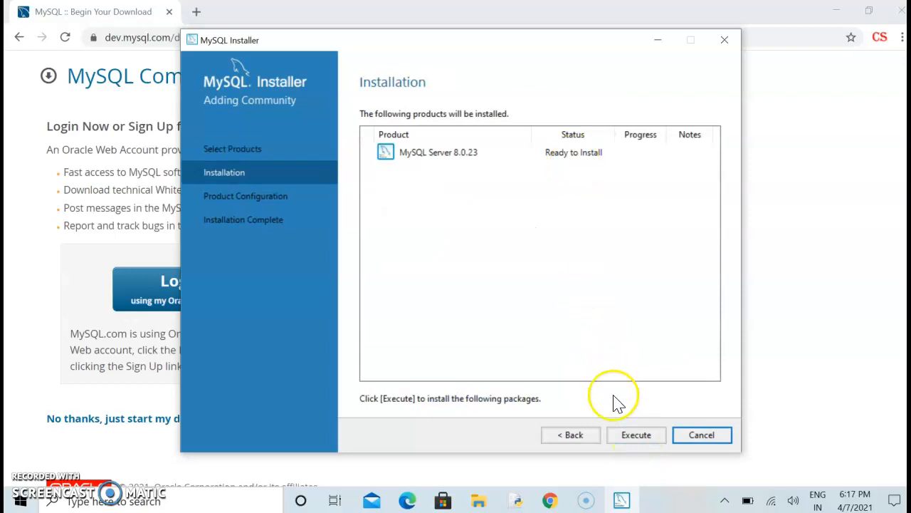
# Execute the MySQL Server 8.0.23 installation and continue once its status shows Complete
pyautogui.click(635, 436)
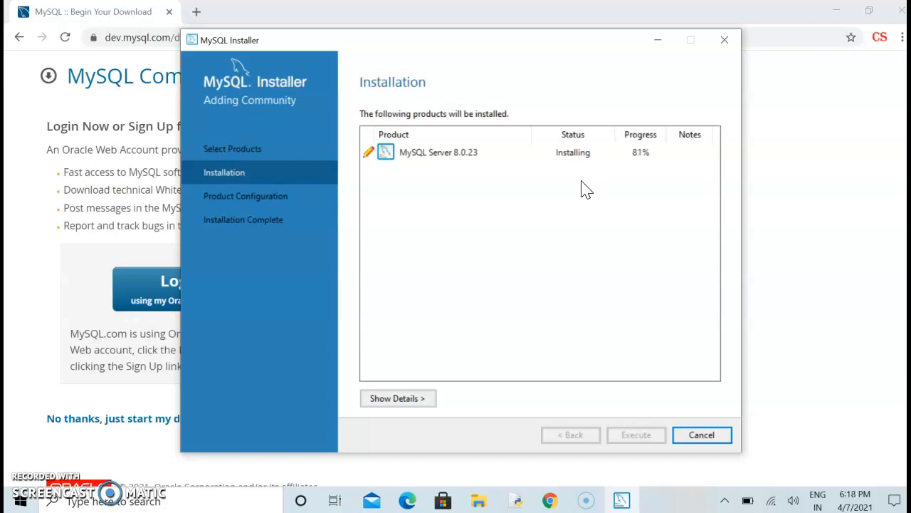
pyautogui.click(534, 222)
pyautogui.click(464, 239)
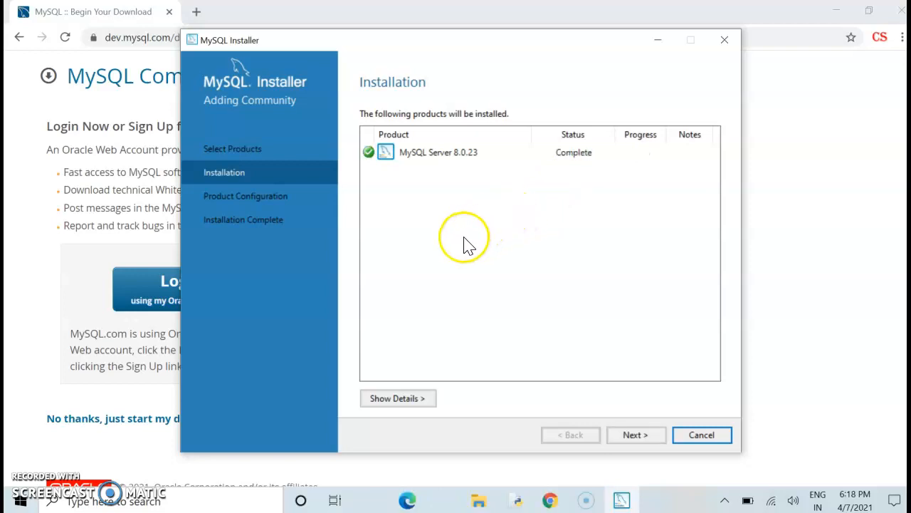
pyautogui.click(636, 435)
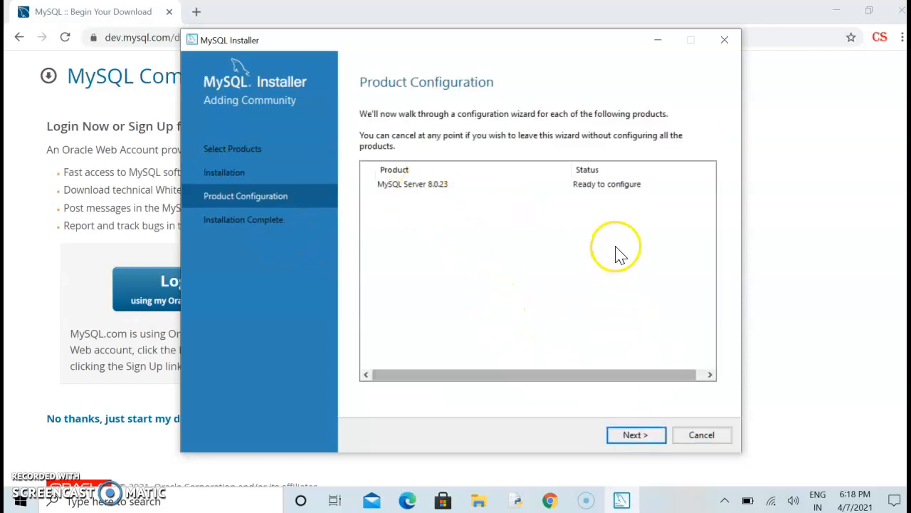
# Set the server's Config Type to Server Computer on the Type and Networking page
pyautogui.click(635, 435)
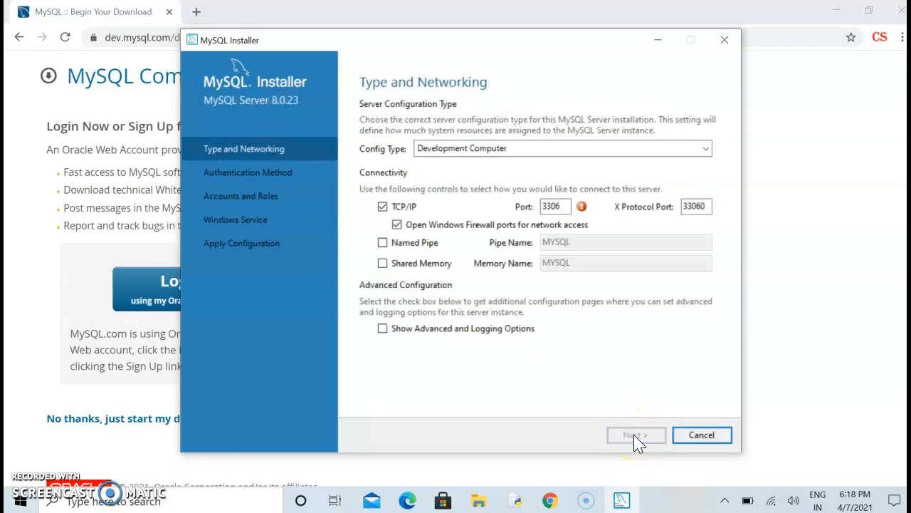
pyautogui.click(549, 148)
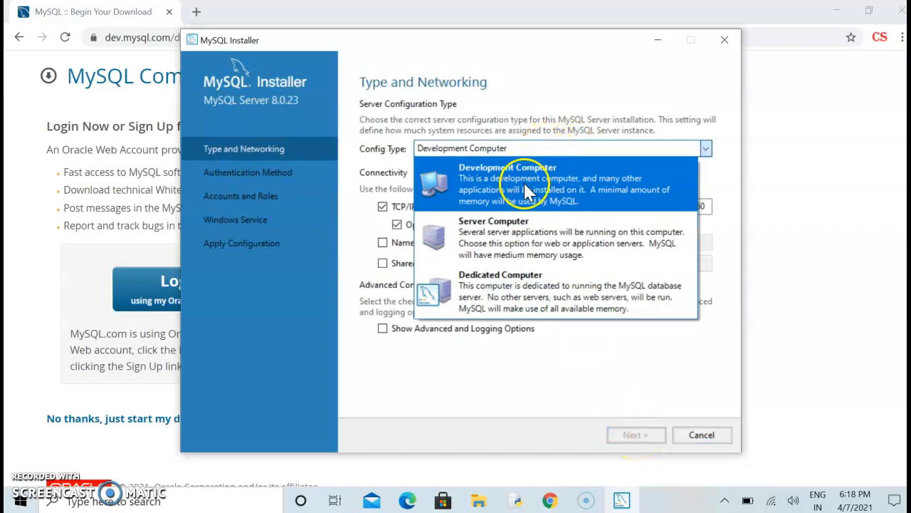
pyautogui.click(520, 246)
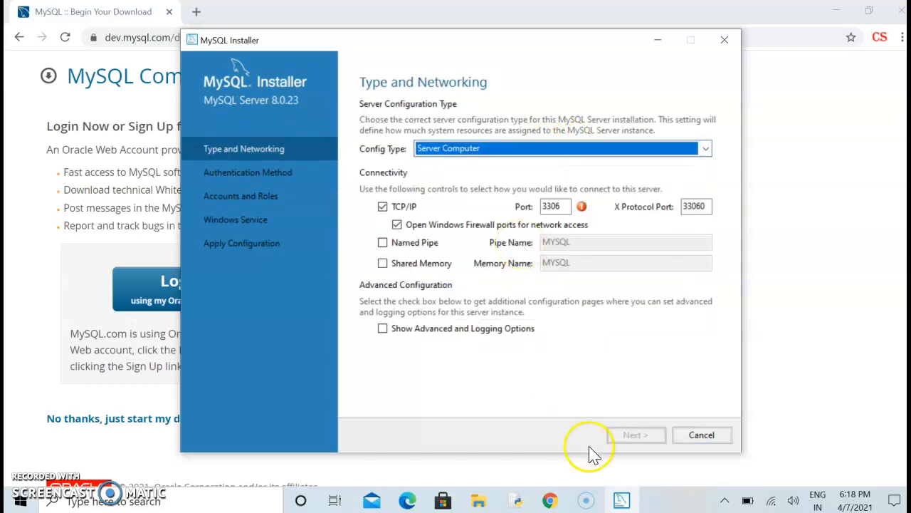
pyautogui.click(264, 172)
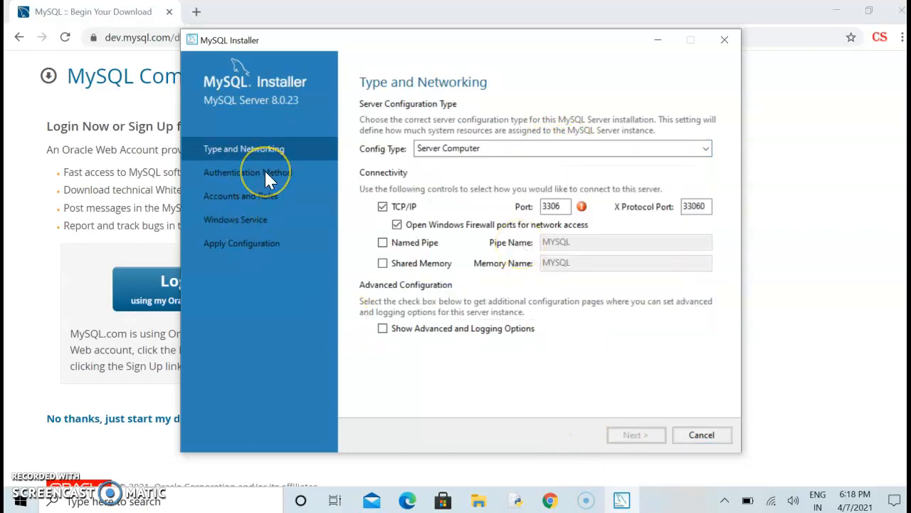
# Cancel the server configuration, confirm Yes, and continue to Installation Complete
pyautogui.click(701, 436)
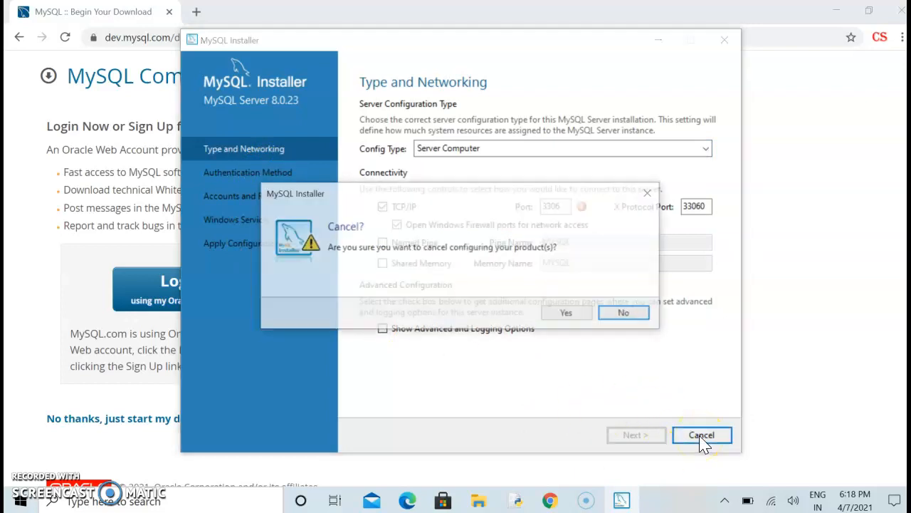
pyautogui.click(570, 315)
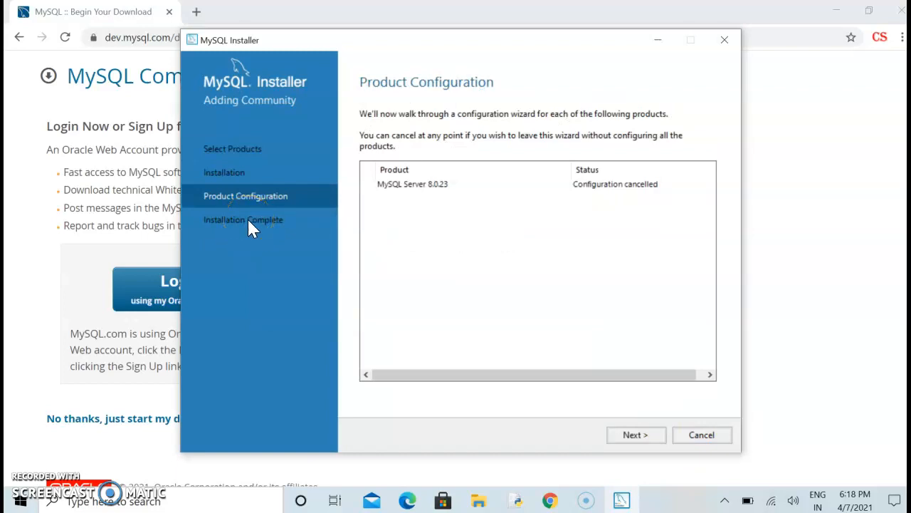
pyautogui.click(634, 438)
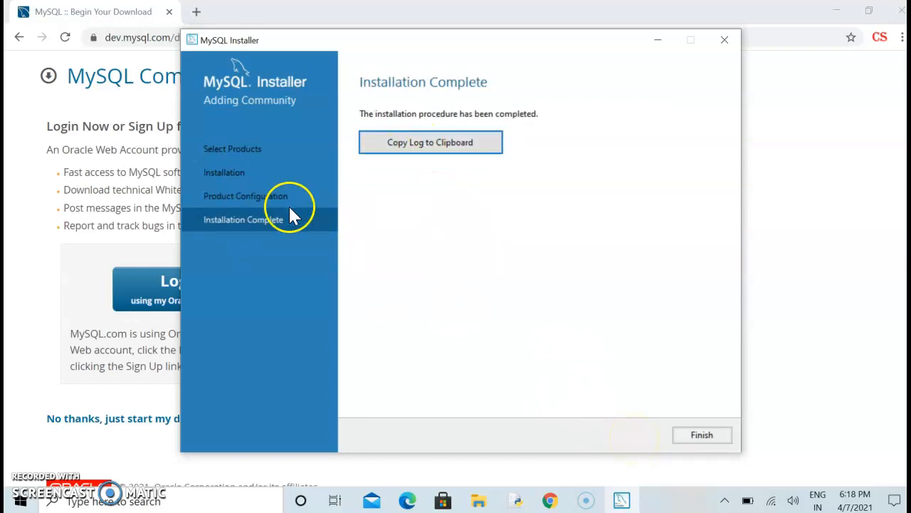
# Finish the installation wizard and close MySQL Installer
pyautogui.click(707, 438)
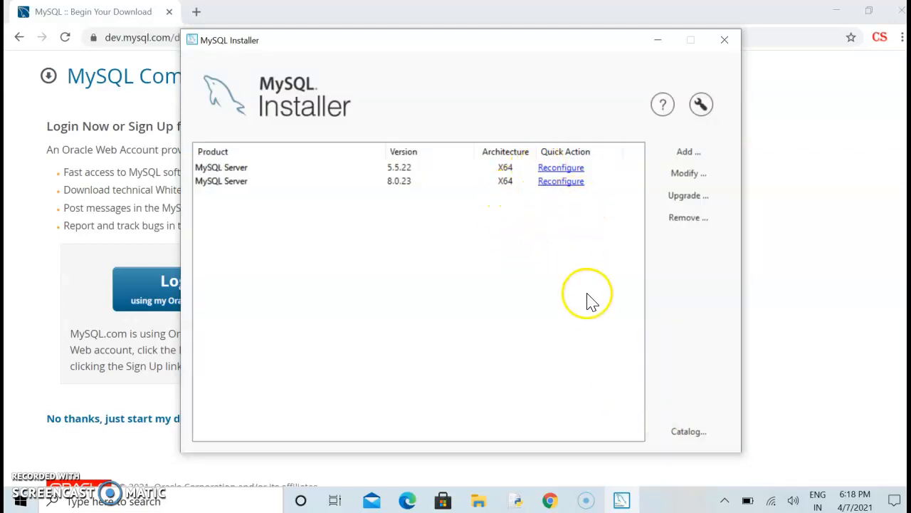
pyautogui.click(725, 40)
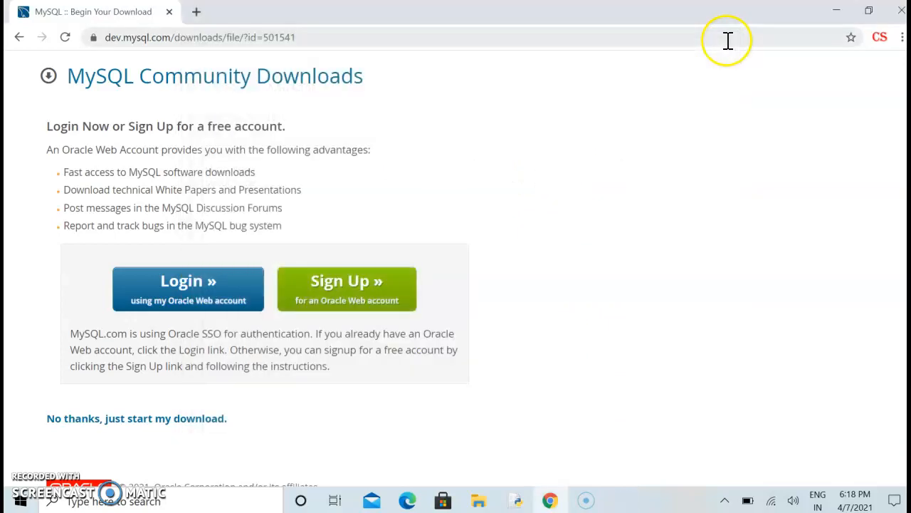
# Search Windows for 'mysql' and launch the MySQL 5.5 Command Line Client
pyautogui.click(101, 502)
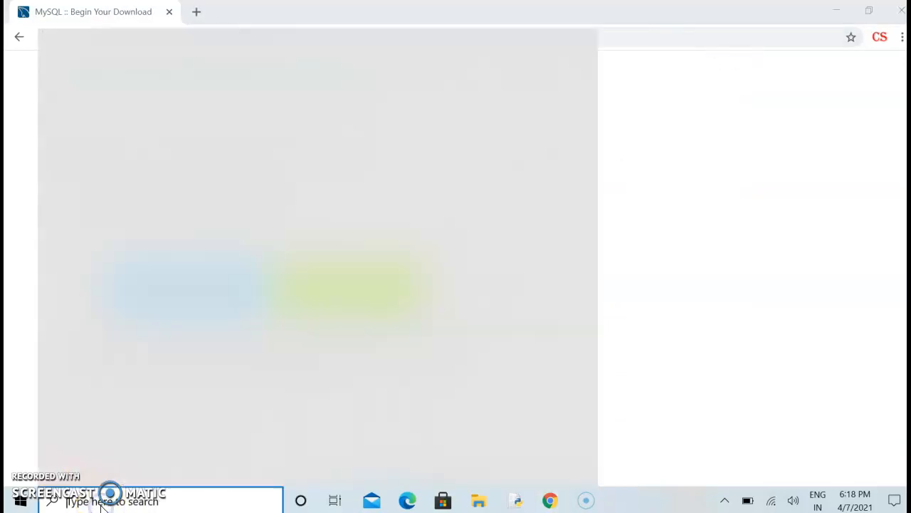
pyautogui.write('mysql')
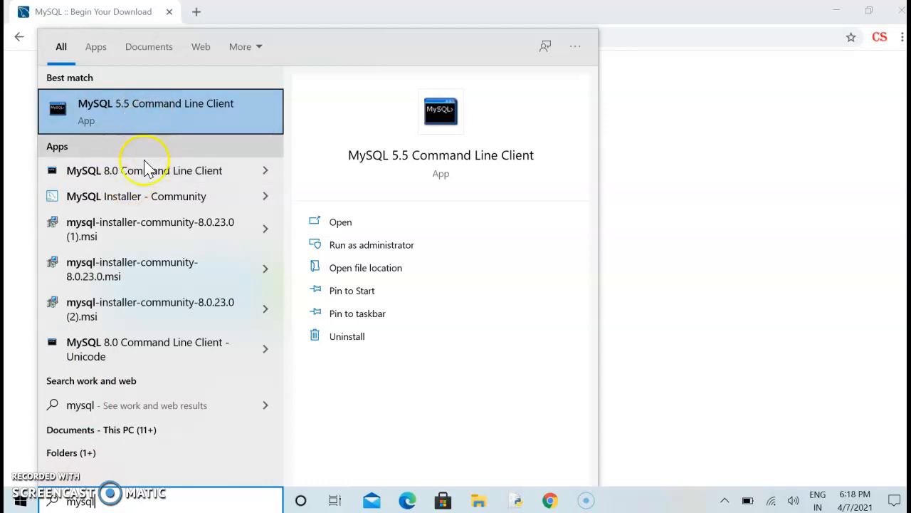
pyautogui.click(155, 109)
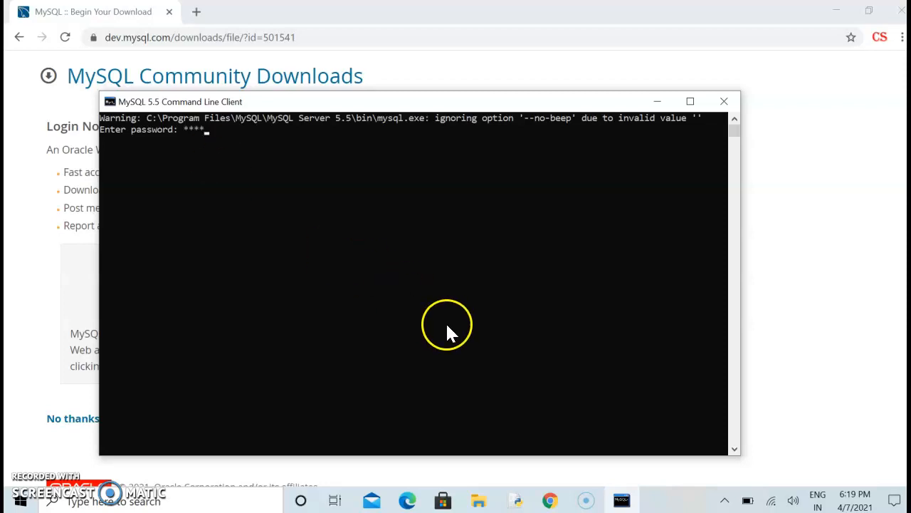
# Submit the password to reach the mysql> prompt, then minimize the console
pyautogui.press('Return')
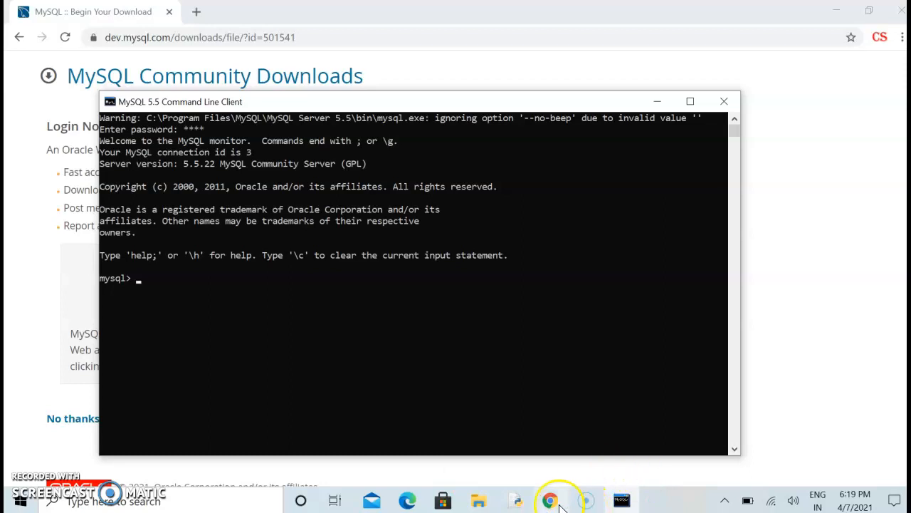
pyautogui.click(657, 101)
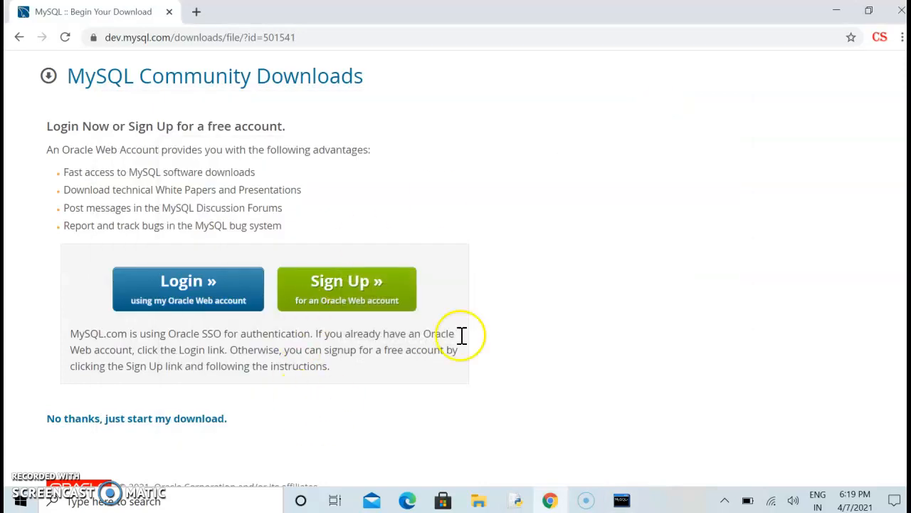
# Run mysql-installer-community-8.0.23.0 from the Downloads folder in File Explorer
pyautogui.click(482, 502)
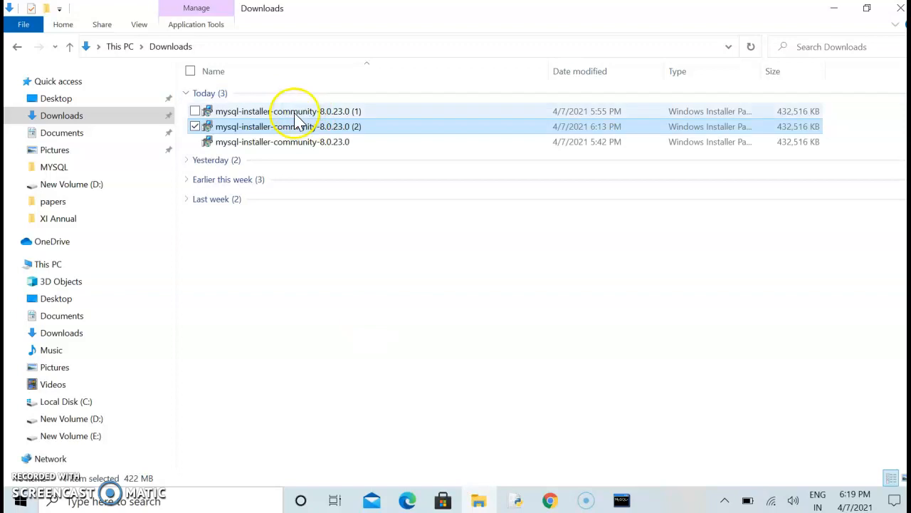
pyautogui.click(298, 145)
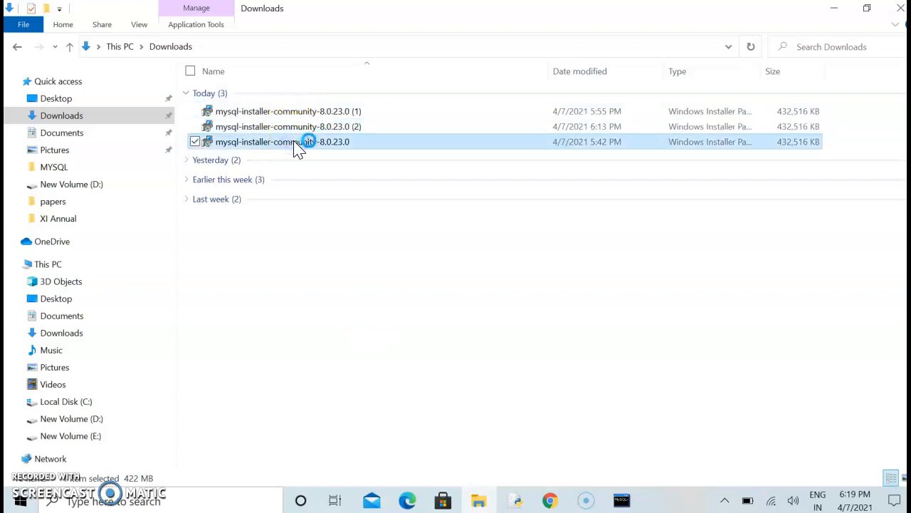
pyautogui.doubleClick(298, 146)
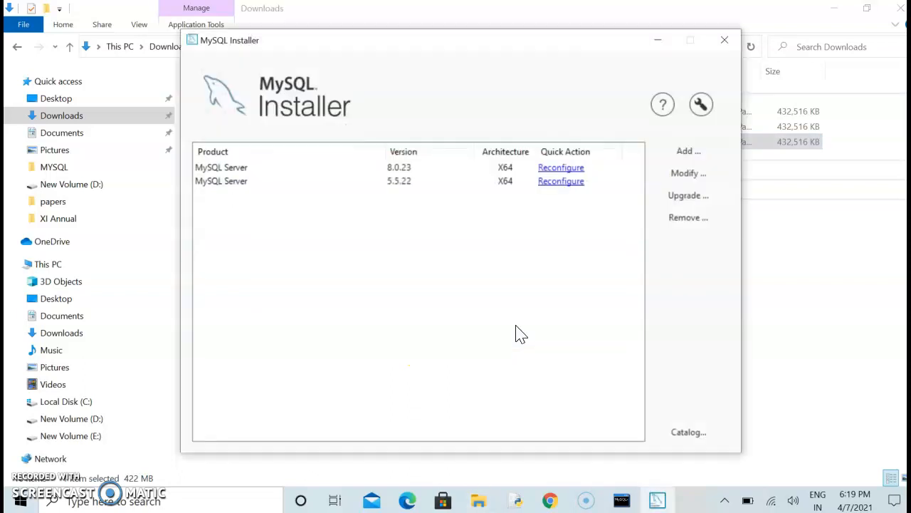
# Reconfigure MySQL Server 5.5.22 as a Server Computer config type and advance to Accounts and Roles
pyautogui.click(562, 182)
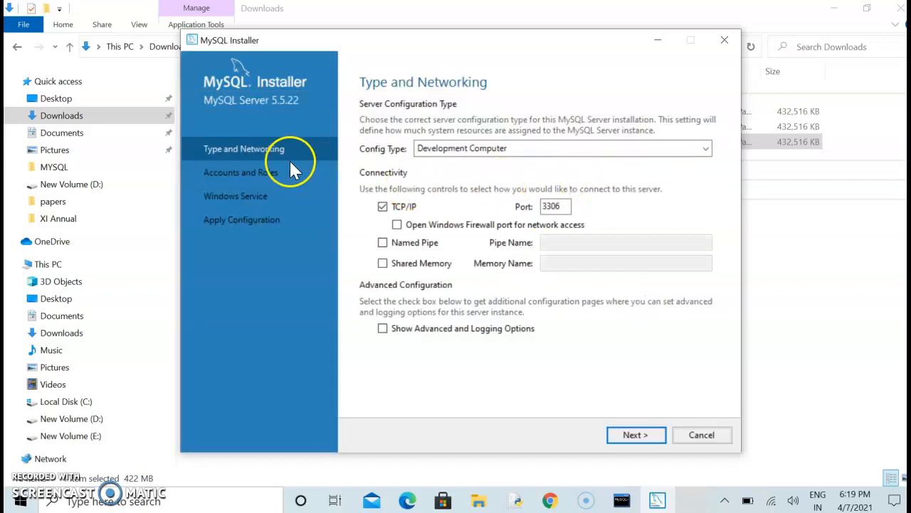
pyautogui.click(460, 149)
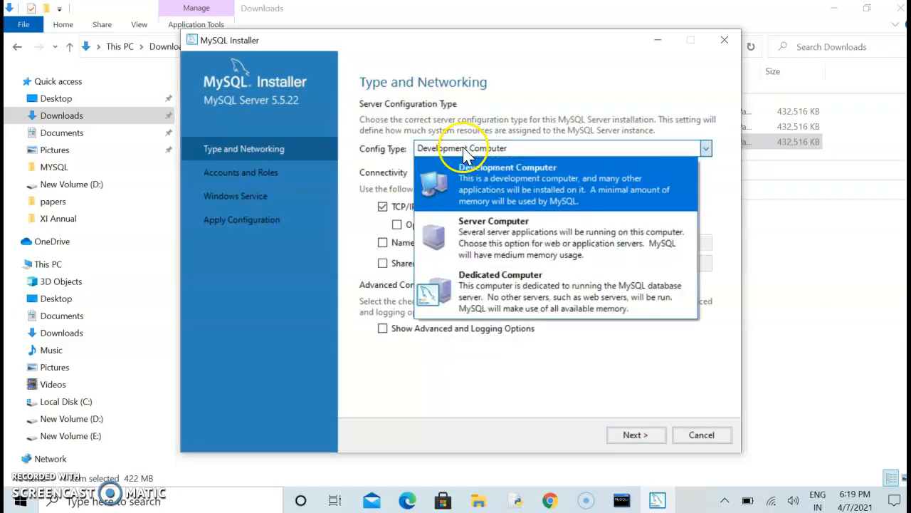
pyautogui.click(468, 238)
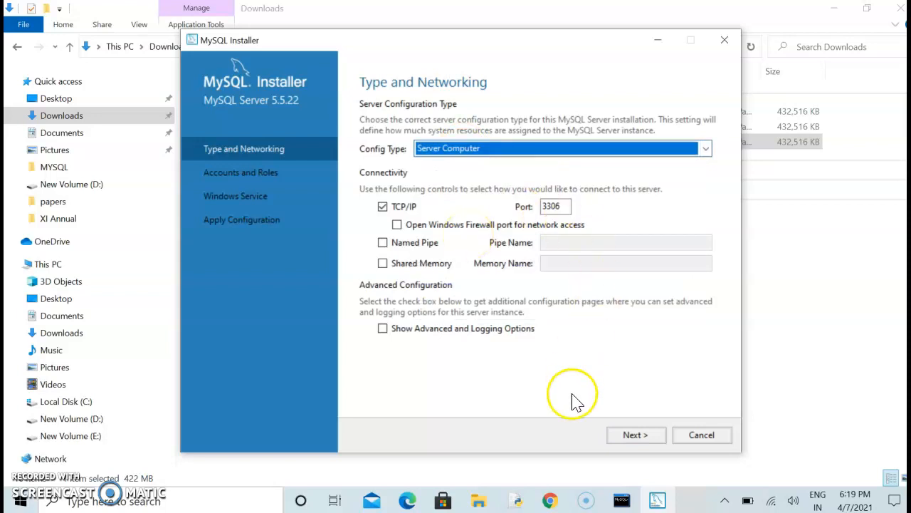
pyautogui.click(632, 436)
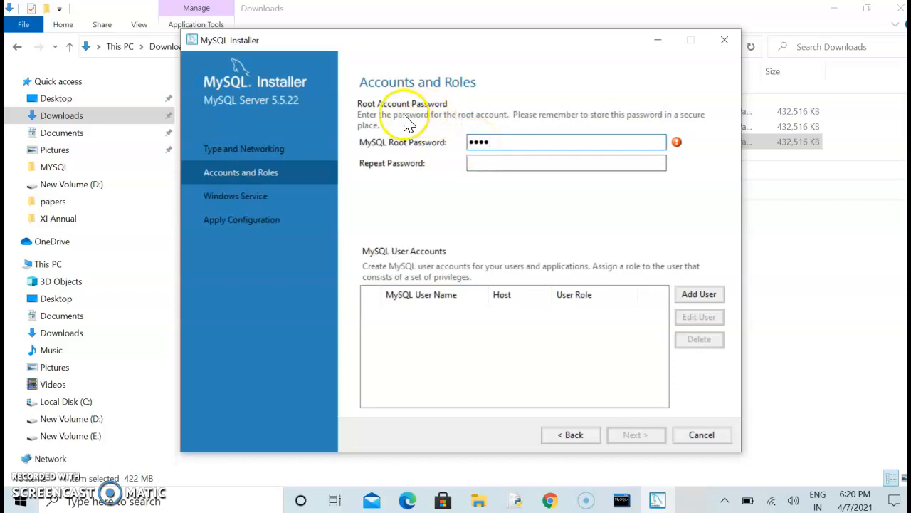
# Fill in the repeat password field, then start and abandon adding a new user account
pyautogui.click(489, 163)
pyautogui.write('r')
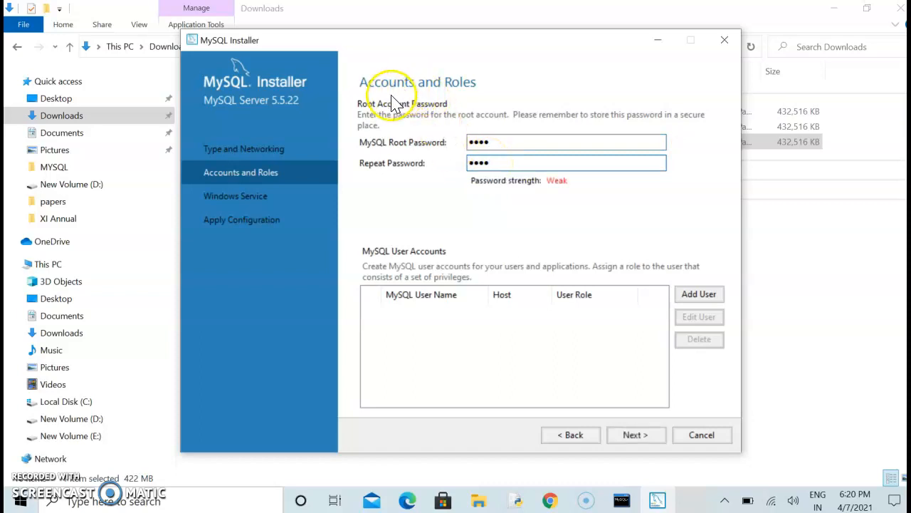
pyautogui.click(713, 303)
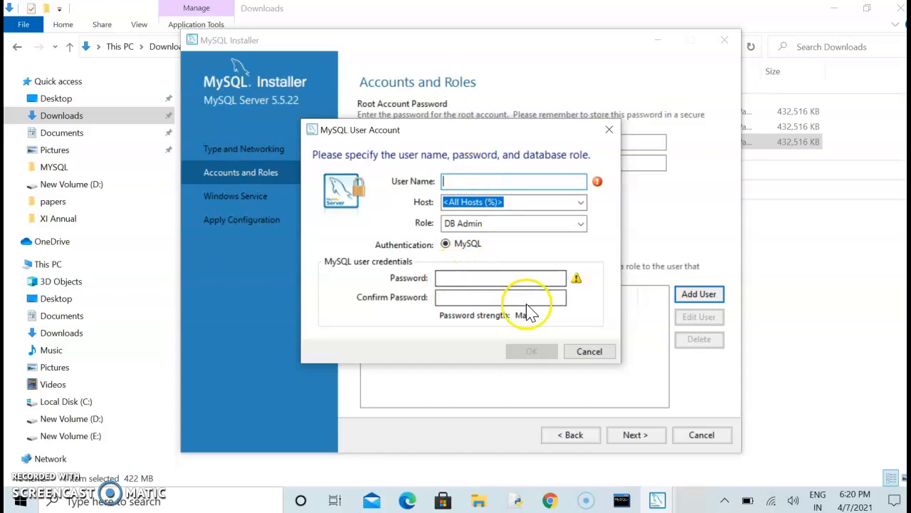
pyautogui.click(590, 352)
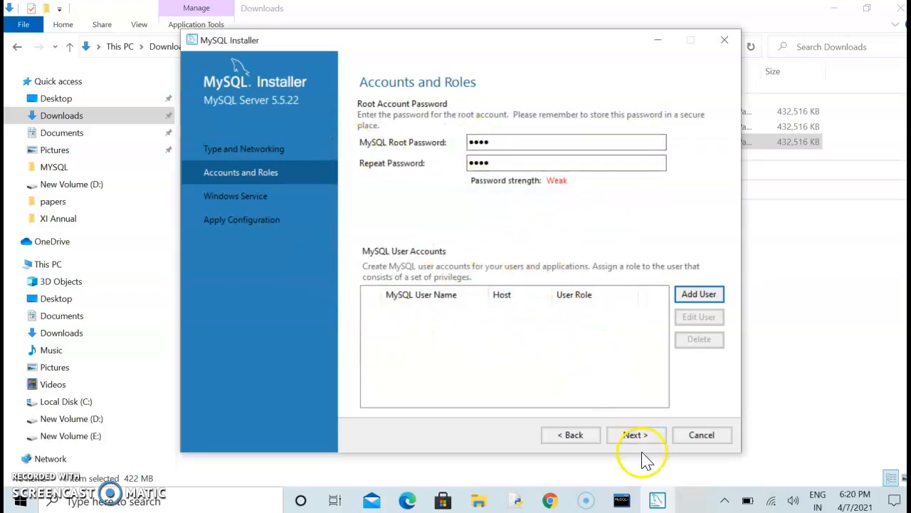
# Cancel the MySQL Server 5.5.22 configuration, confirm Yes, and close the installer
pyautogui.click(702, 435)
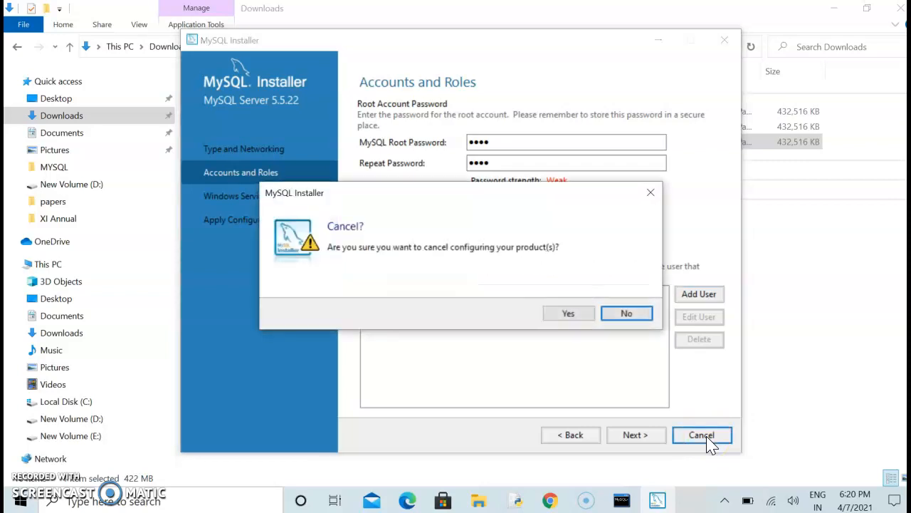
pyautogui.click(564, 314)
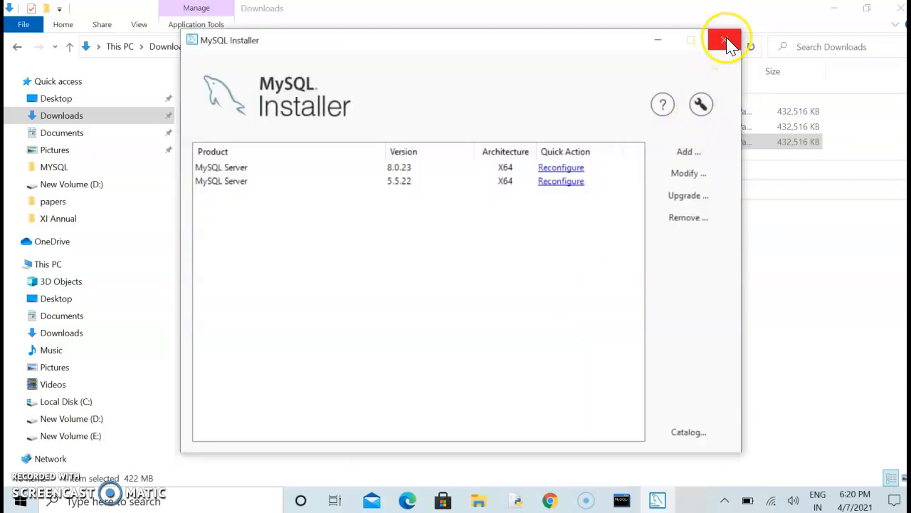
pyautogui.click(728, 44)
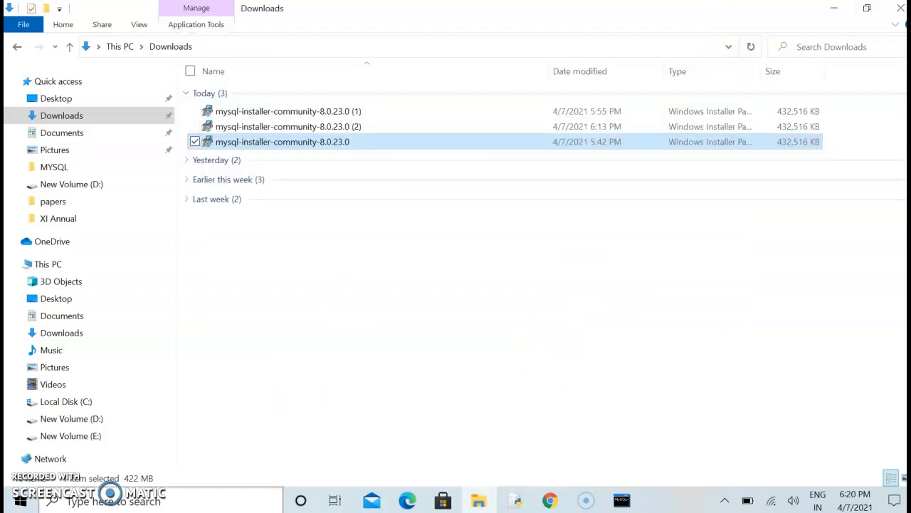
pyautogui.click(621, 500)
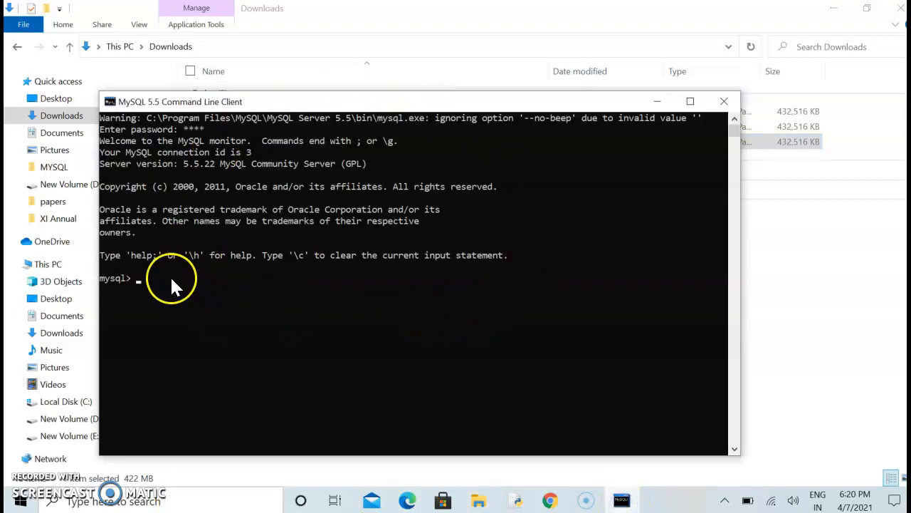
pyautogui.click(151, 503)
pyautogui.write('n')
pyautogui.press('BackSpace')
pyautogui.write('mys')
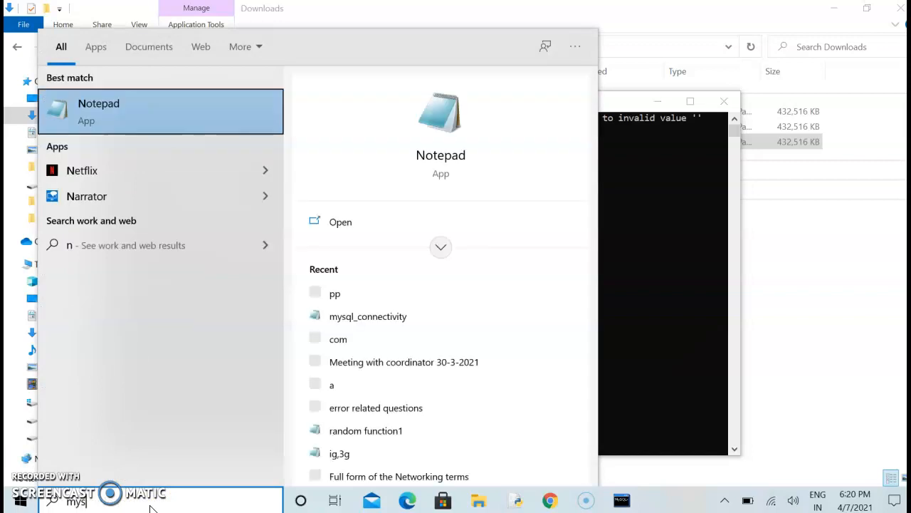
pyautogui.write('ql')
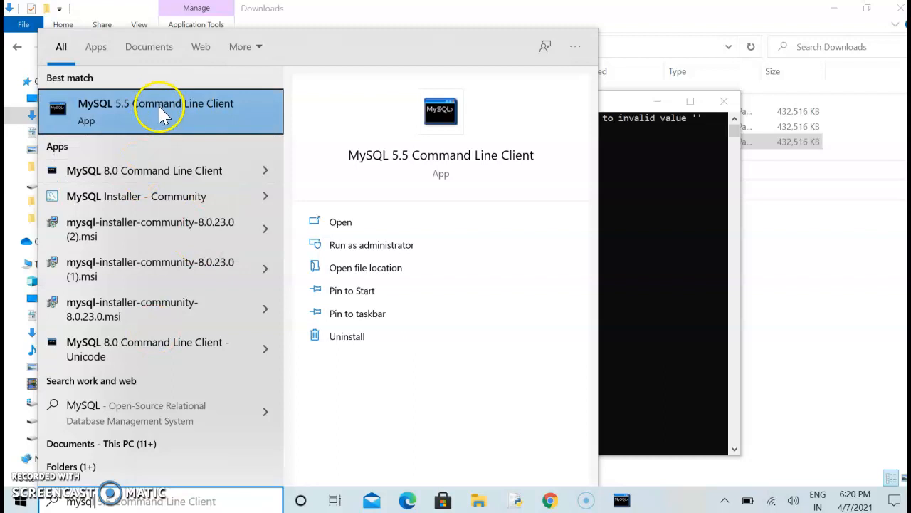
pyautogui.click(156, 173)
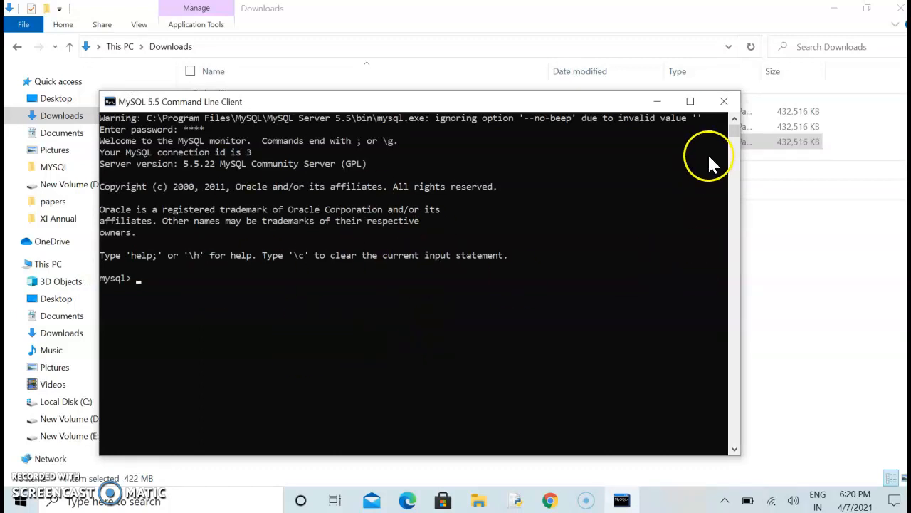
pyautogui.click(725, 104)
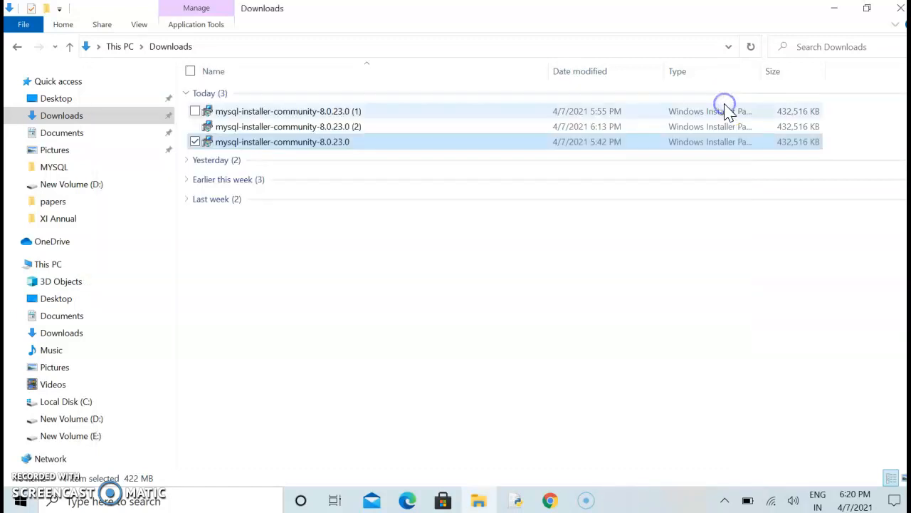
# Go to cs2study.com in a new Chrome tab and open its MySQL Software download page
pyautogui.click(901, 14)
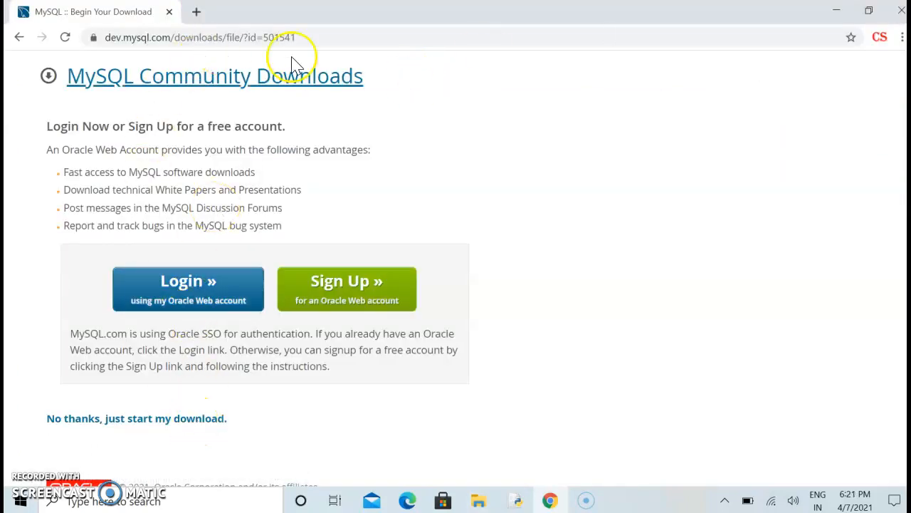
pyautogui.click(196, 13)
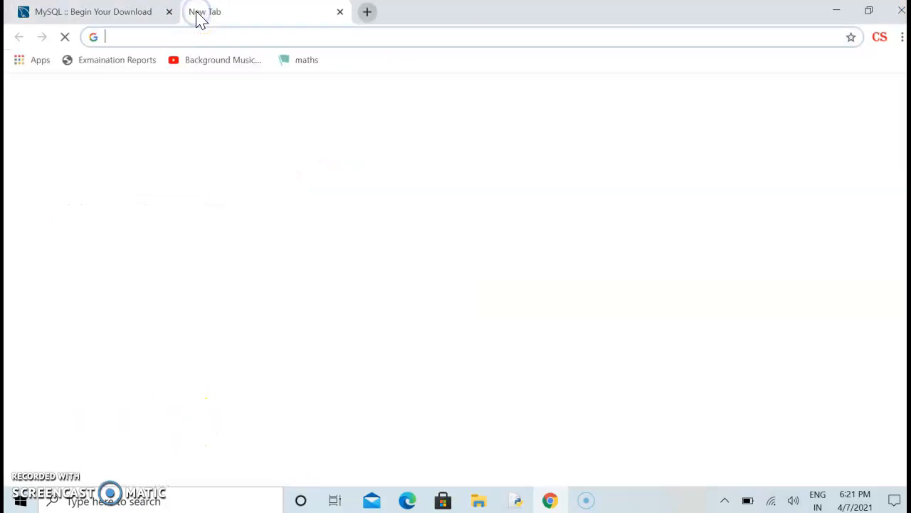
pyautogui.write('cs2')
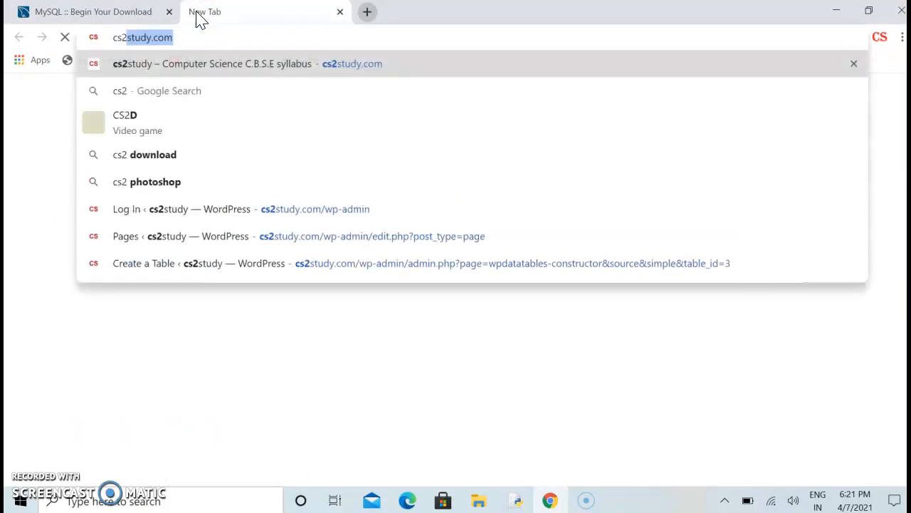
pyautogui.press('Return')
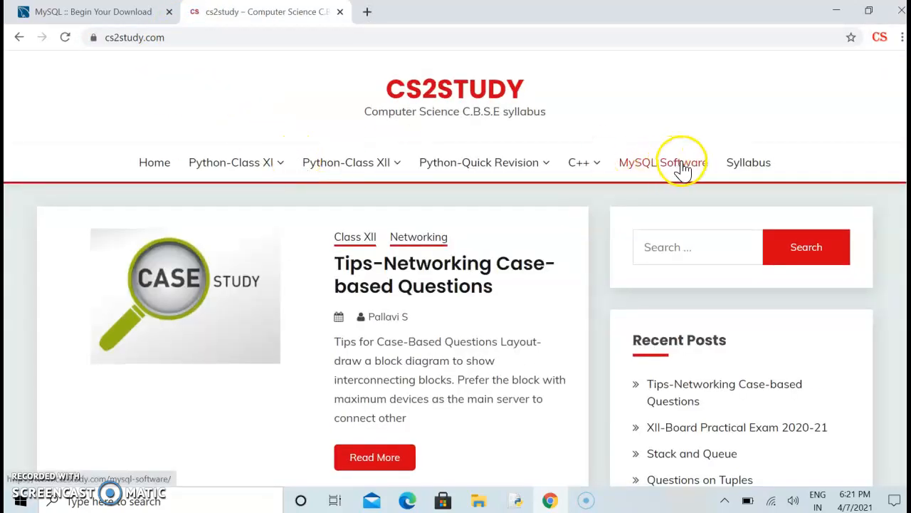
pyautogui.click(684, 169)
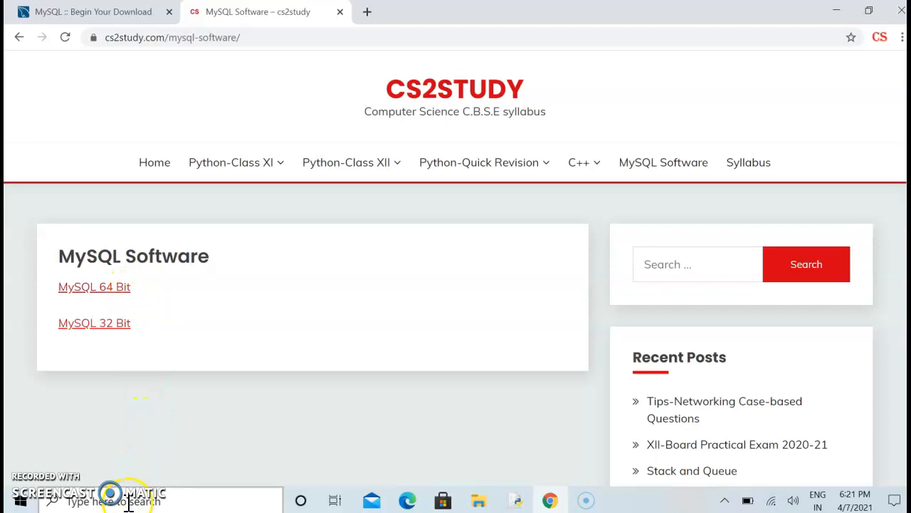
pyautogui.click(479, 501)
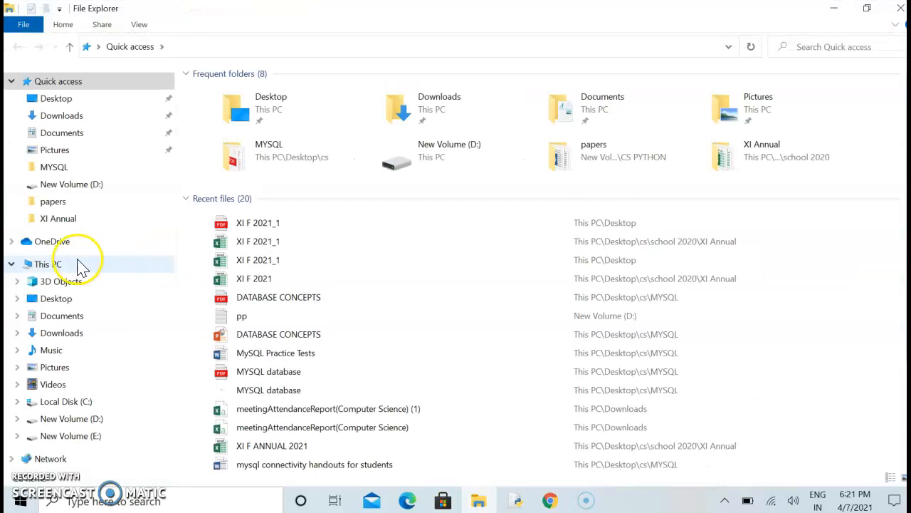
pyautogui.rightClick(71, 271)
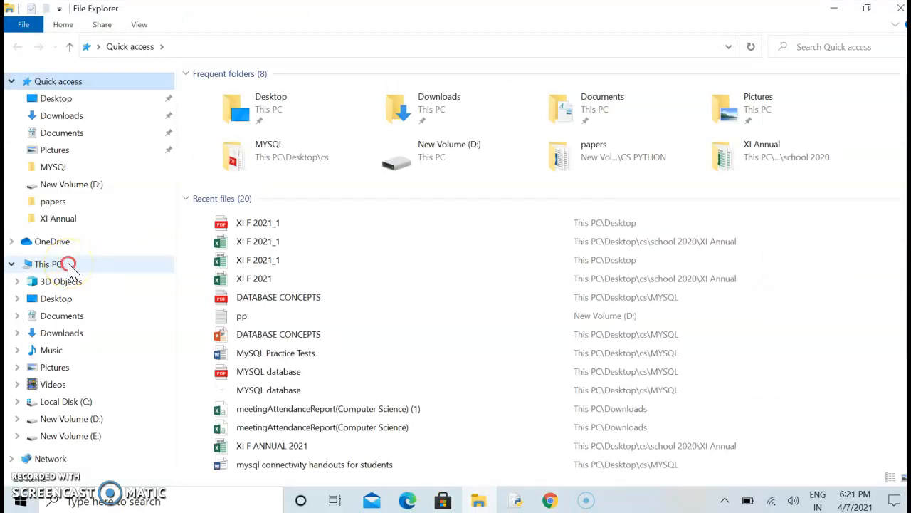
pyautogui.click(66, 456)
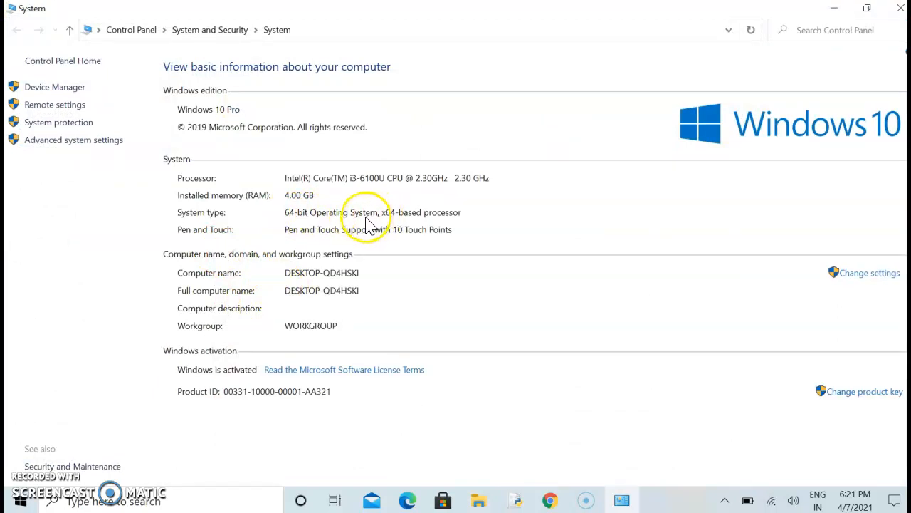
pyautogui.click(837, 14)
pyautogui.click(837, 14)
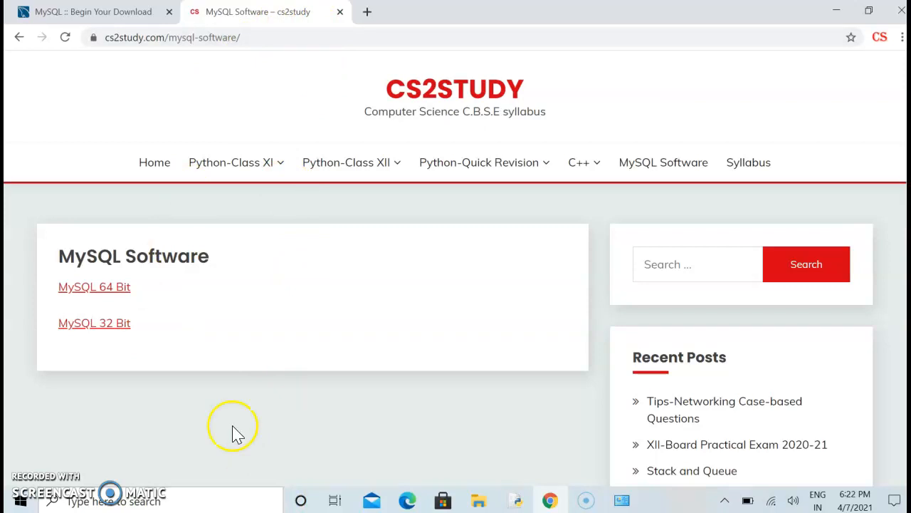
pyautogui.click(102, 15)
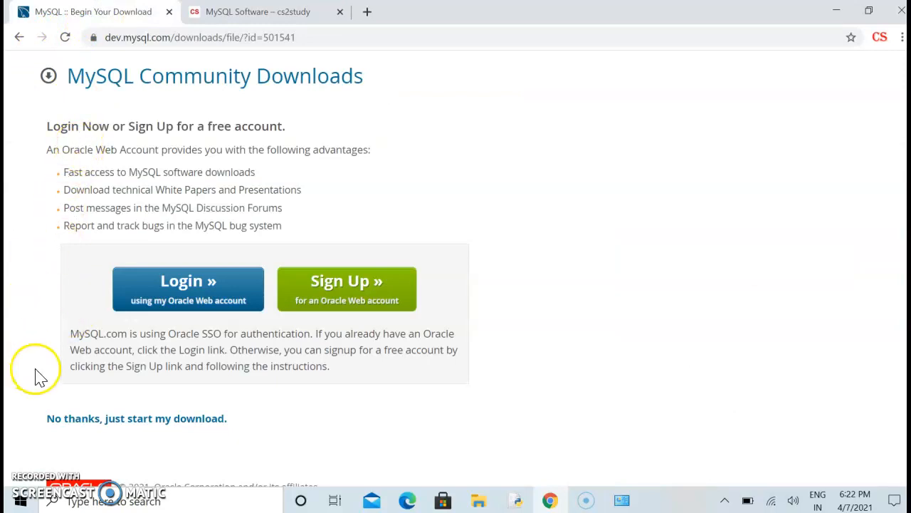
pyautogui.click(249, 12)
pyautogui.moveTo(484, 164)
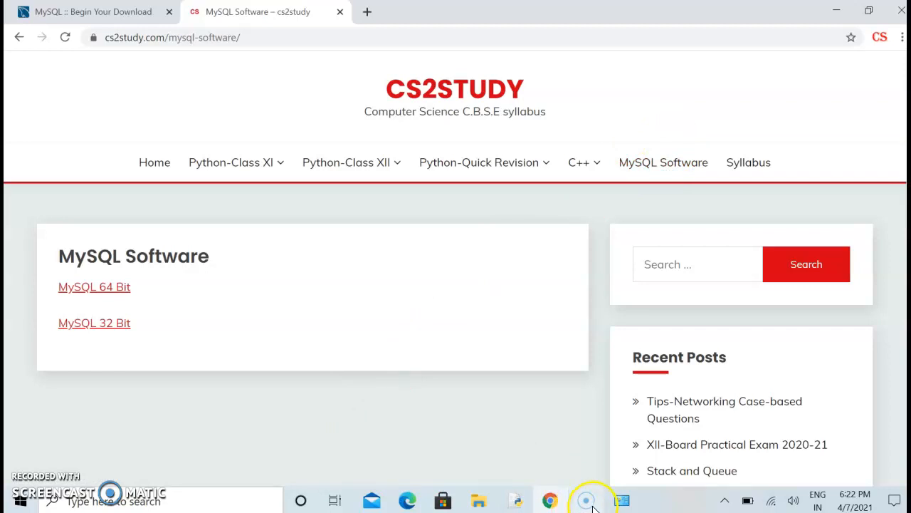
pyautogui.moveTo(594, 507)
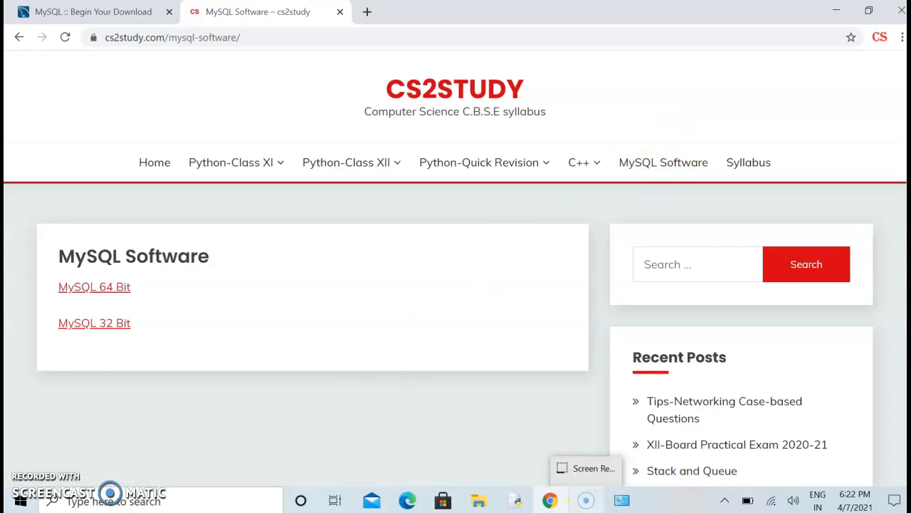
pyautogui.click(586, 505)
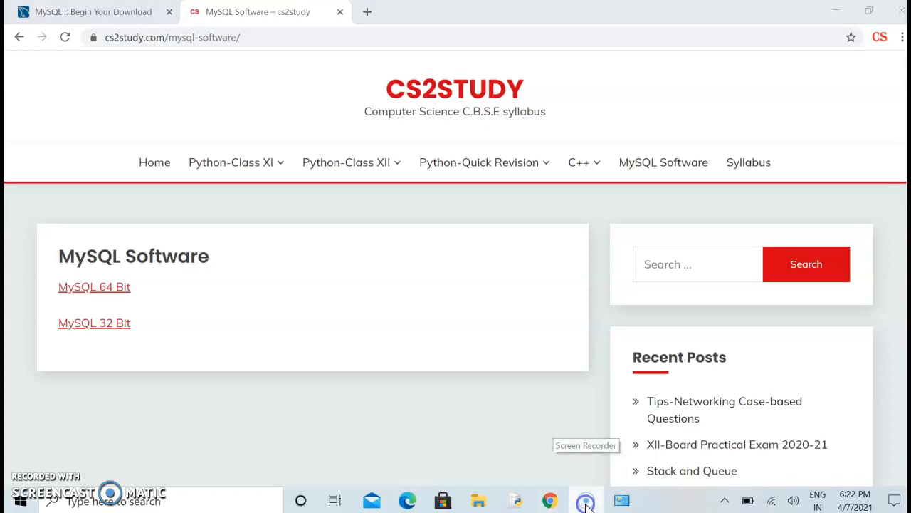
pyautogui.click(586, 504)
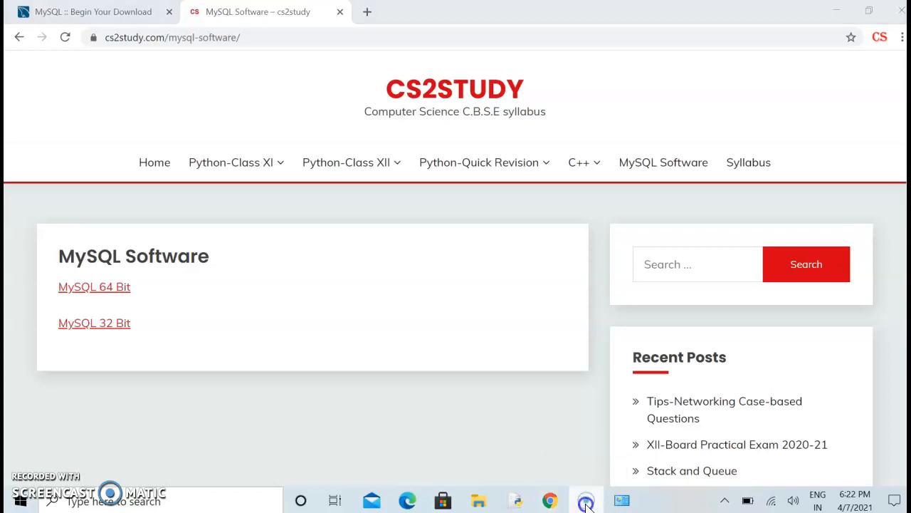